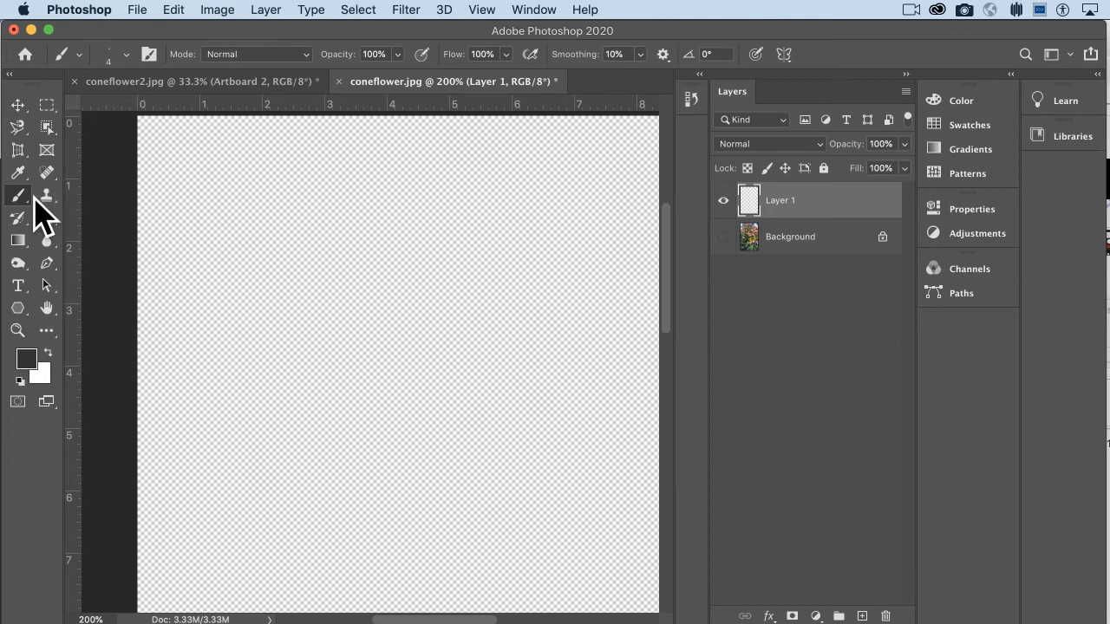
Select the Brush tool and set its brush size to 71 px
right_click(12, 197)
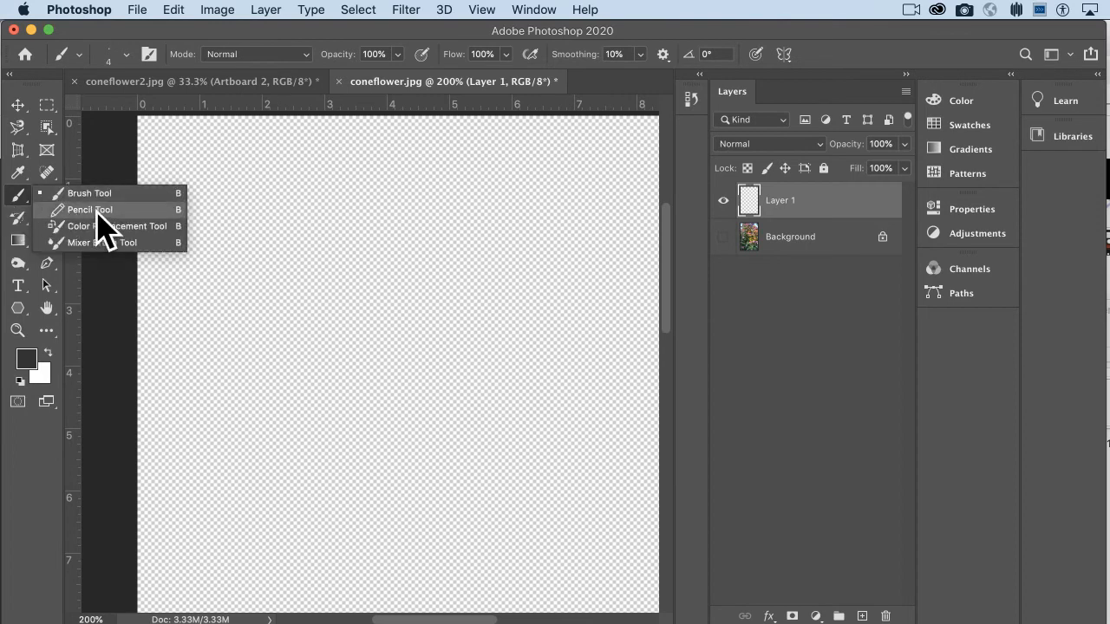
left_click(85, 193)
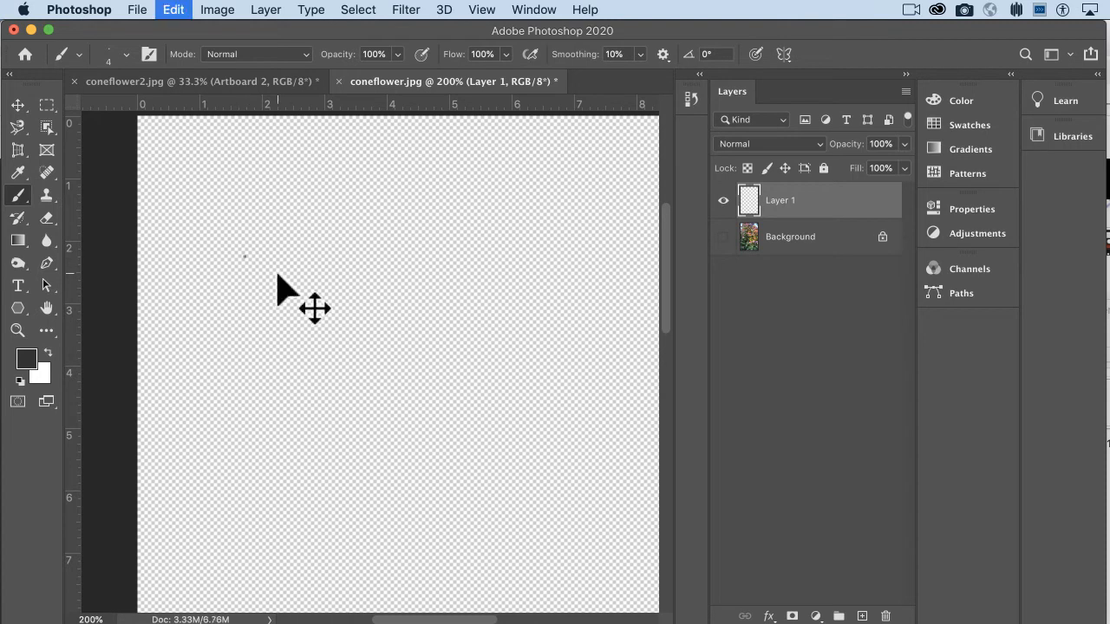
left_click(17, 195)
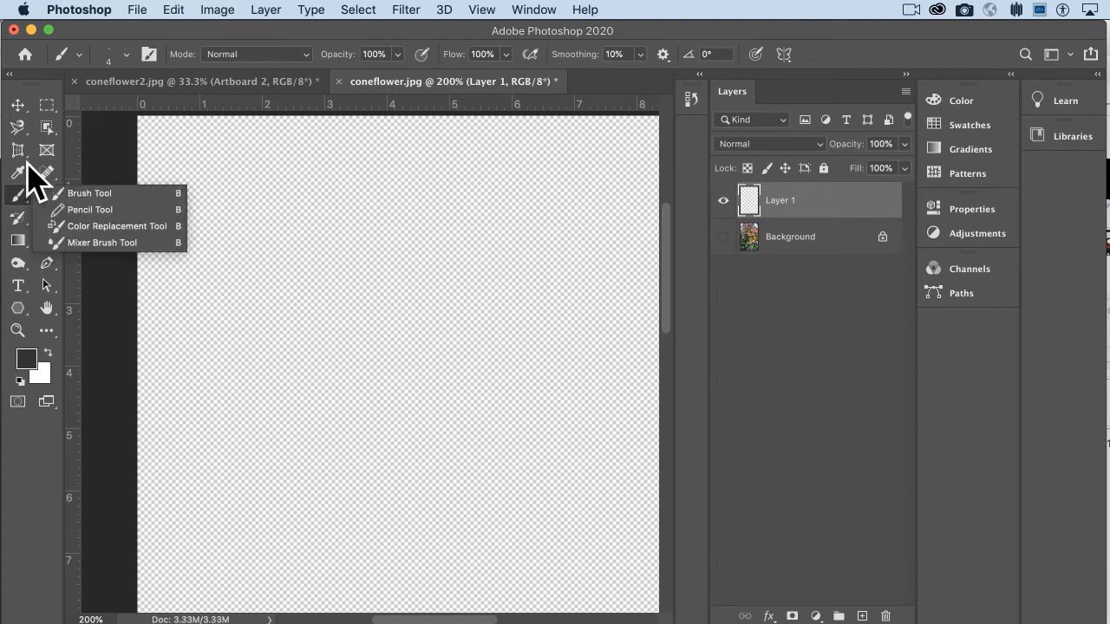
left_click(126, 54)
left_click_drag(101, 108, 136, 104)
key("Tab")
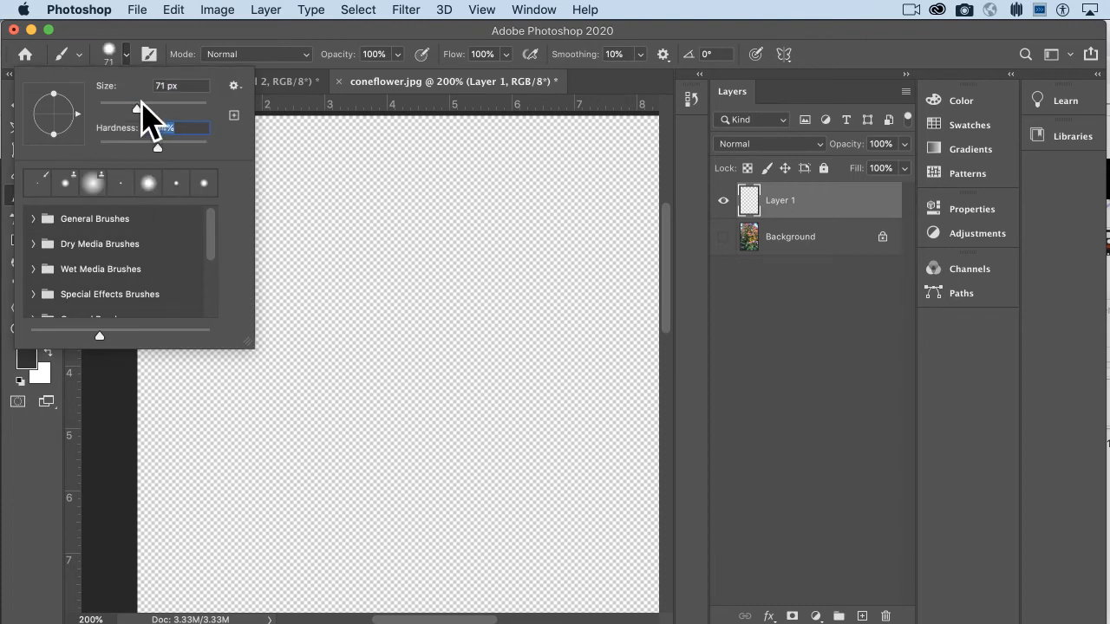
Enlarge the brush preset list and choose the KYLE Ultimate Charcoal Pencil 25px brush from Dry Media Brushes
left_click_drag(249, 347, 248, 544)
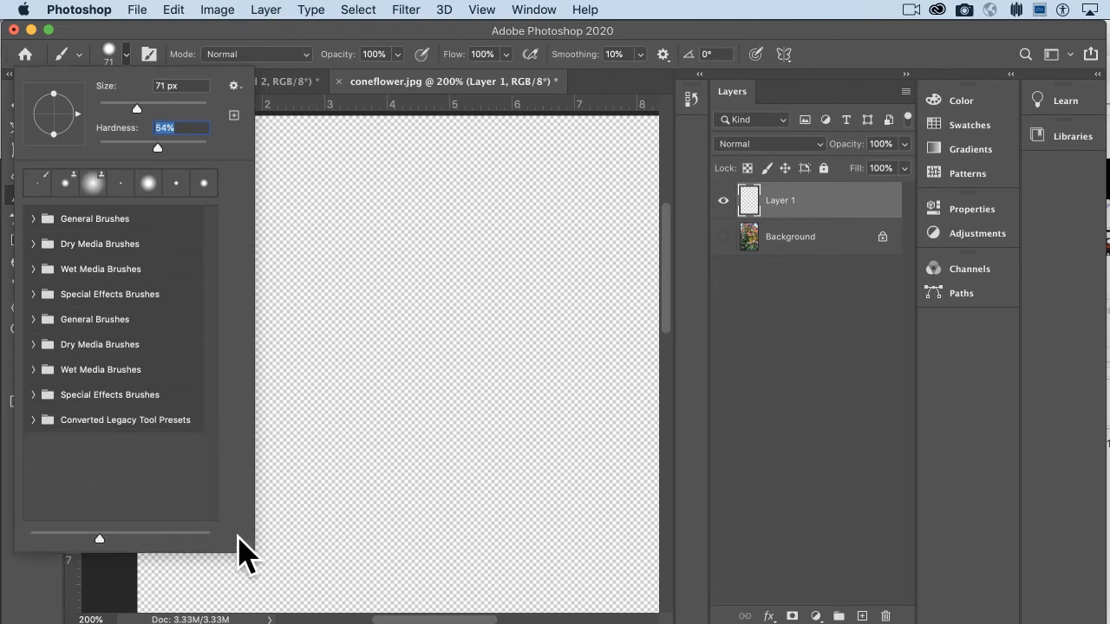
left_click(33, 219)
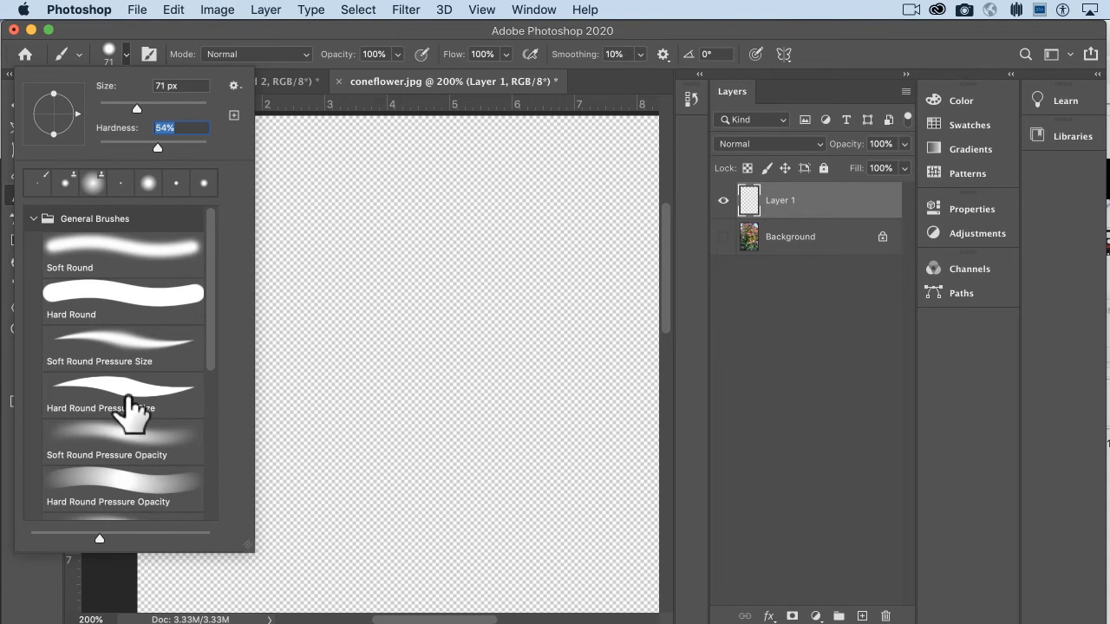
scroll(130, 408, "down", 5)
left_click(34, 333)
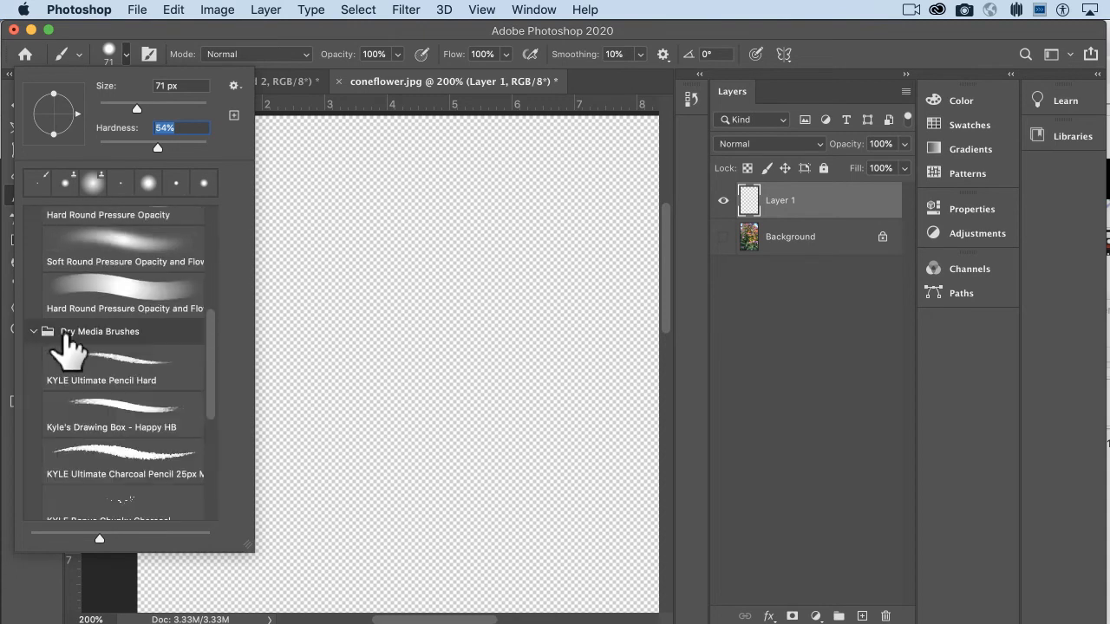
left_click(127, 454)
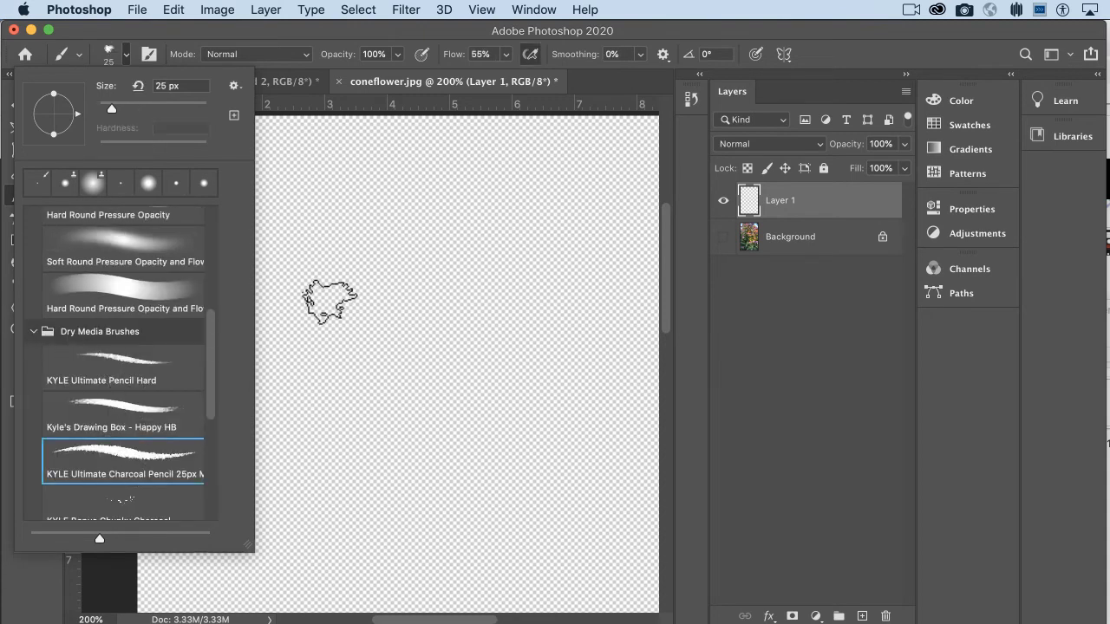
left_click(190, 44)
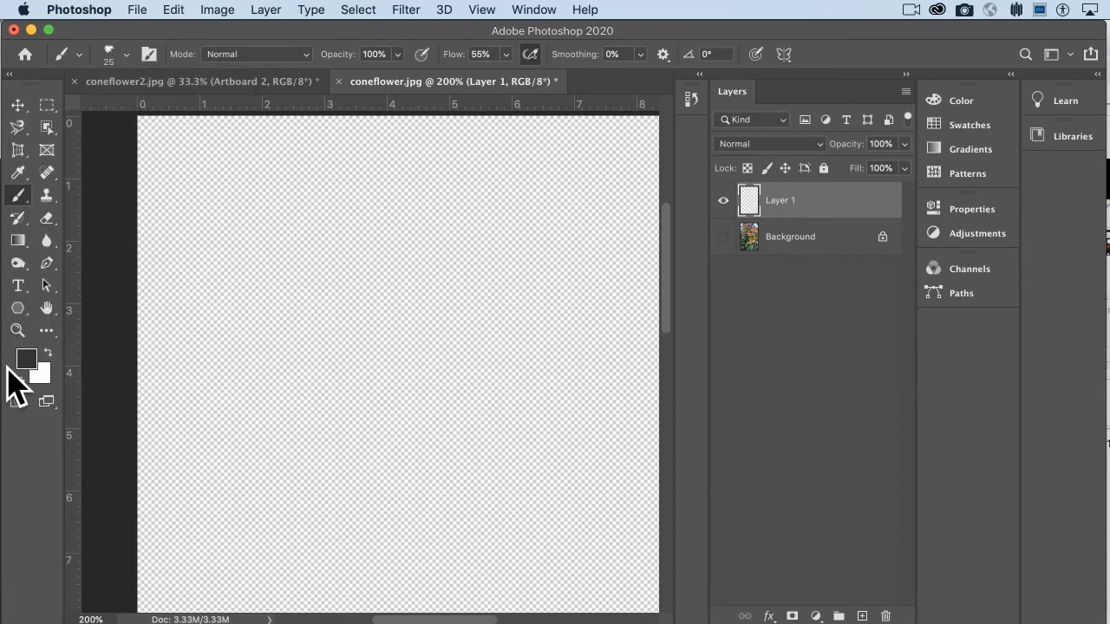
Set the foreground colour to a coral red
left_click(26, 359)
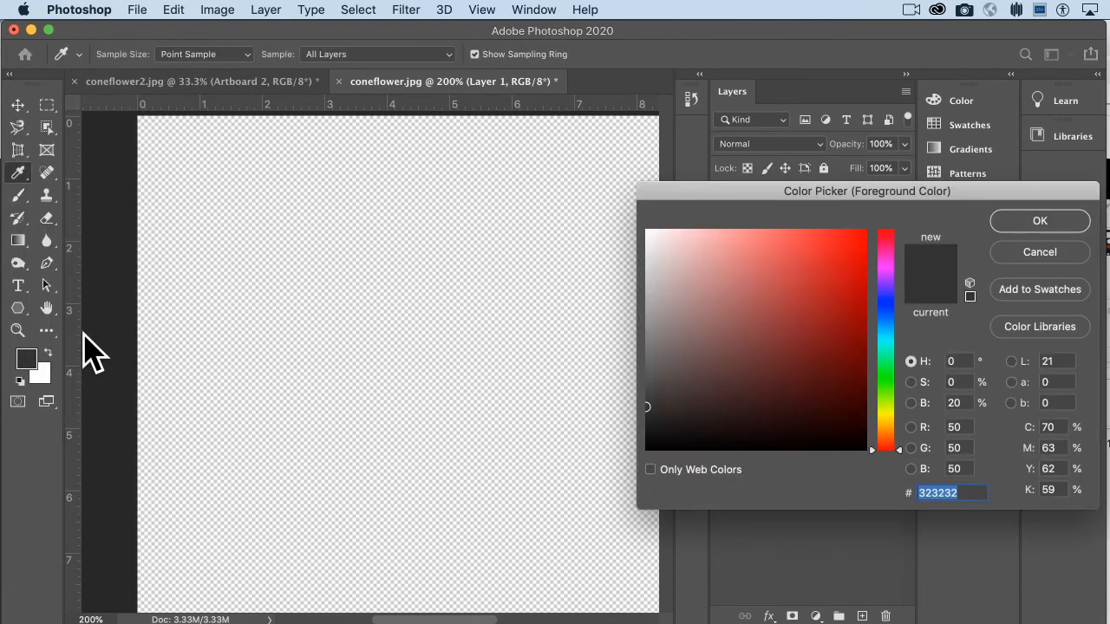
left_click(783, 270)
left_click(1040, 221)
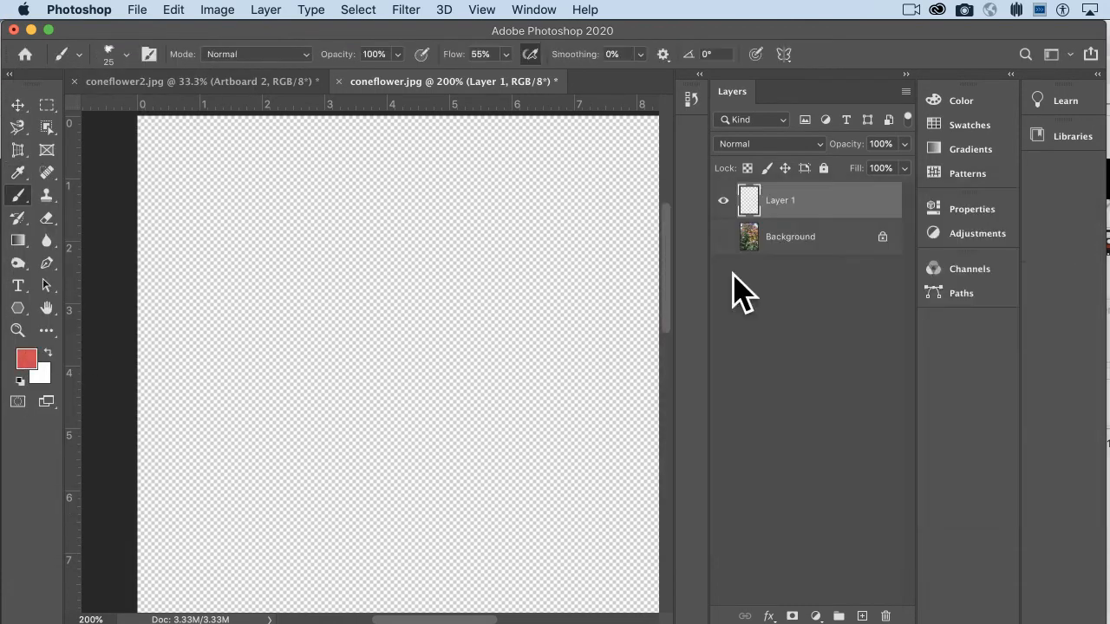
Paint a long winding stroke across Layer 1 and a fan of short dashes above its start
left_click_drag(265, 337, 384, 310)
mouse_move(357, 354)
left_mouse_down()
mouse_move(392, 401)
mouse_move(441, 217)
mouse_move(489, 260)
mouse_move(483, 340)
mouse_move(542, 360)
left_mouse_up()
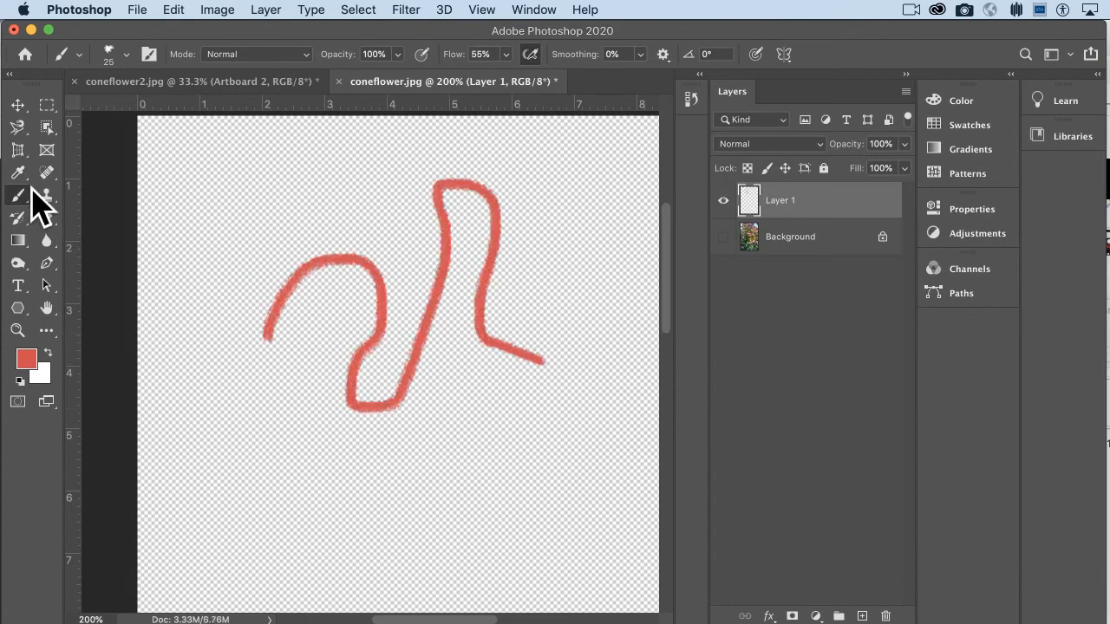
mouse_move(225, 182)
left_mouse_down()
mouse_move(262, 163)
mouse_move(262, 195)
mouse_move(284, 170)
mouse_move(286, 192)
mouse_move(300, 178)
mouse_move(302, 191)
mouse_move(212, 199)
mouse_move(232, 208)
mouse_move(210, 217)
mouse_move(226, 221)
mouse_move(205, 249)
mouse_move(231, 249)
mouse_move(265, 223)
mouse_move(265, 245)
mouse_move(306, 216)
mouse_move(299, 230)
mouse_move(327, 201)
left_mouse_up()
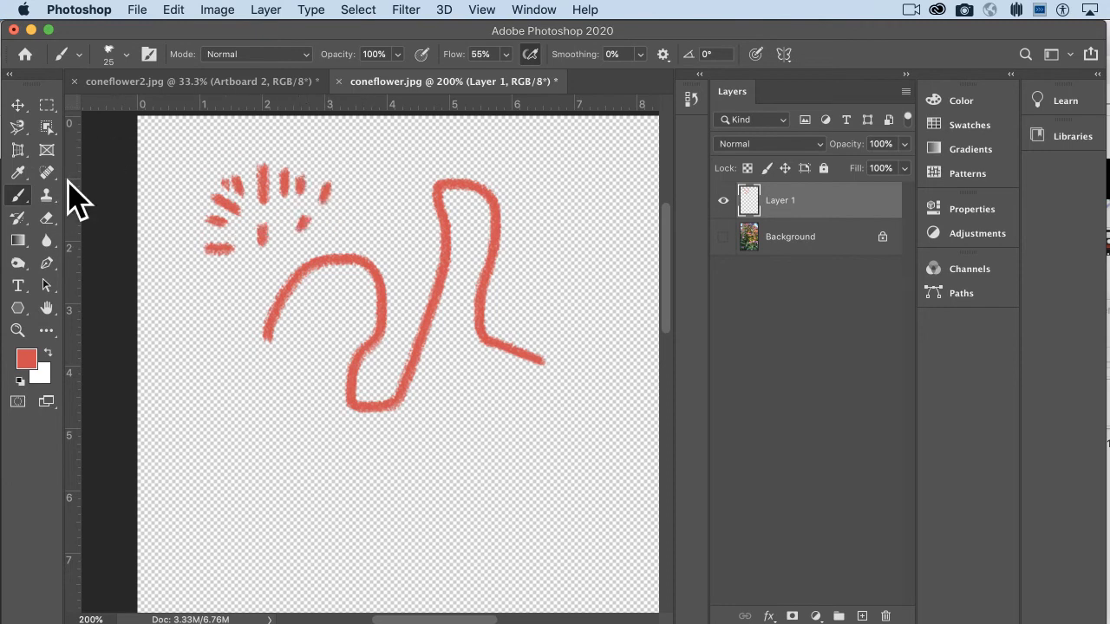
Open the Get More Brushes web page from the brush preset options, close it and return to Photoshop
right_click(19, 199)
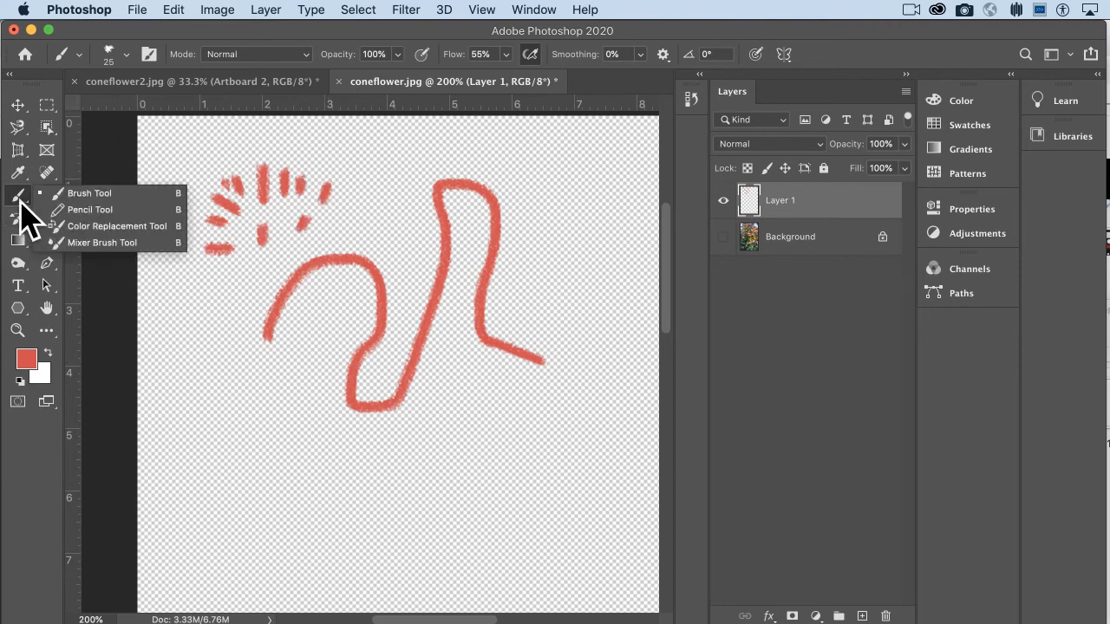
left_click(90, 196)
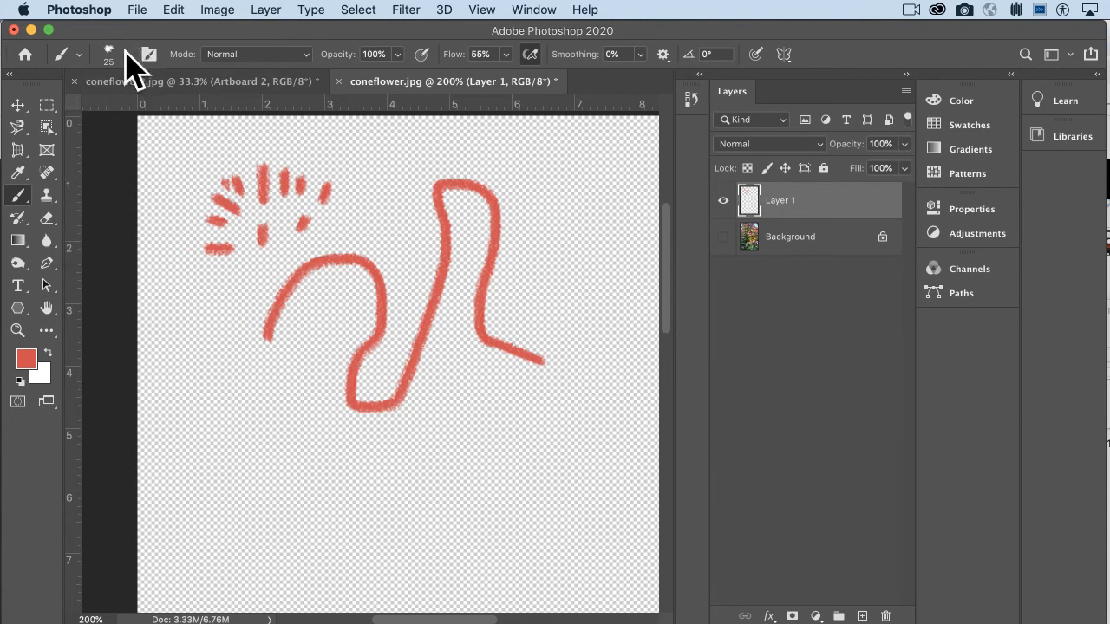
left_click(126, 53)
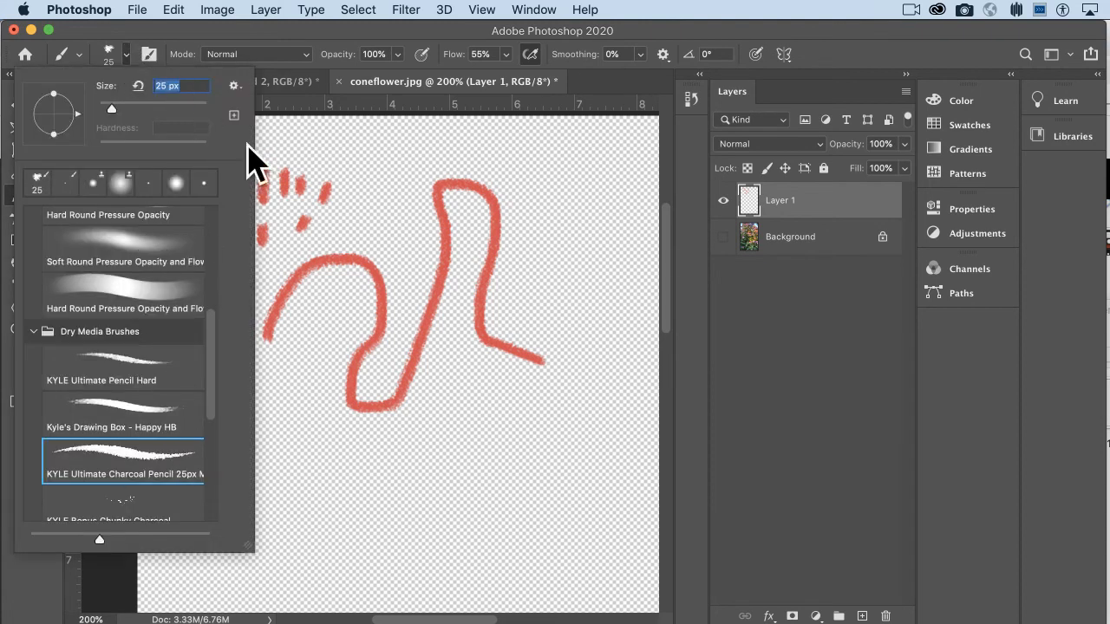
left_click(234, 84)
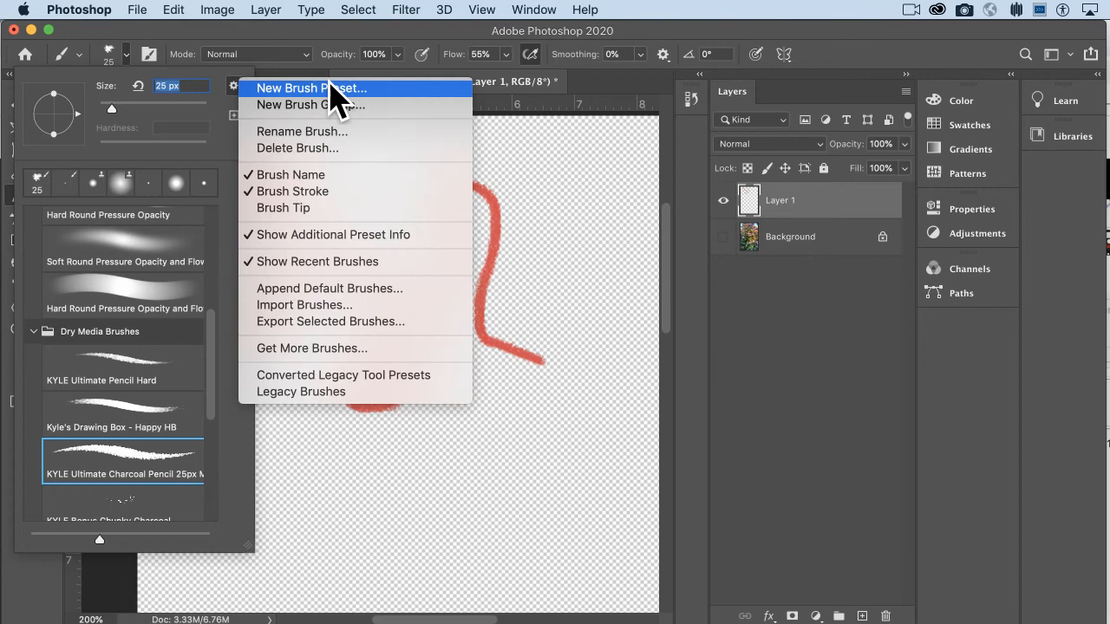
left_click(309, 348)
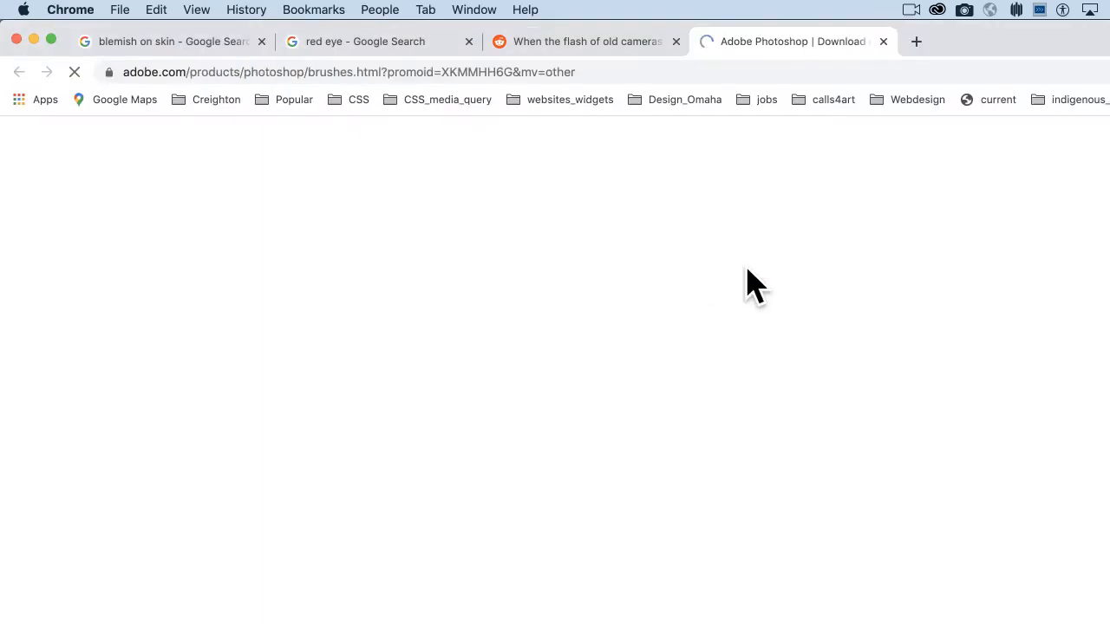
left_click(883, 41)
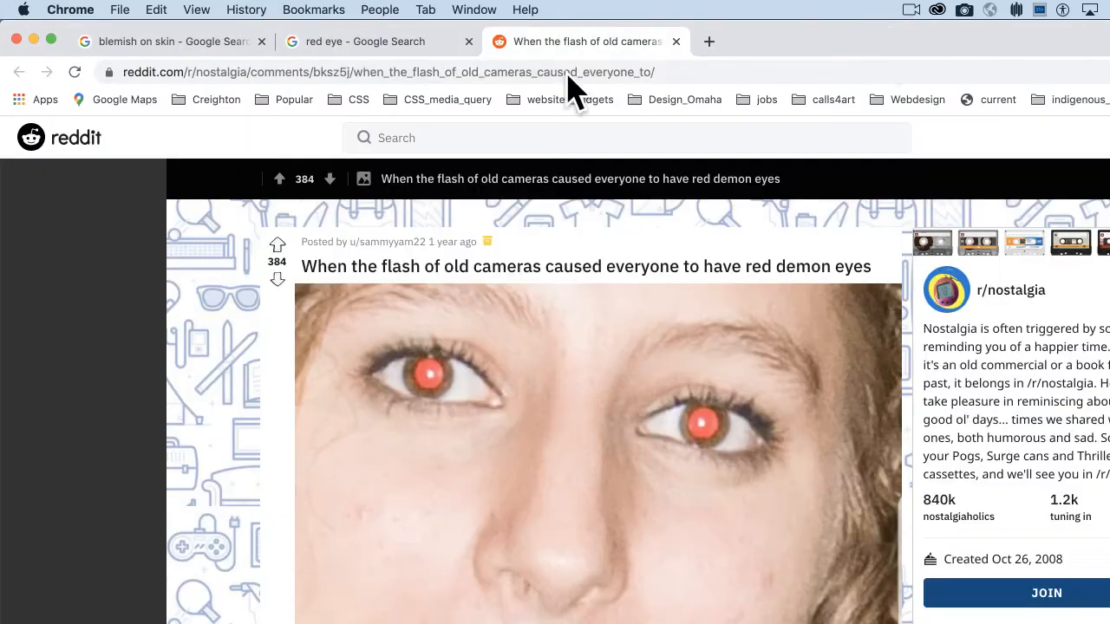
key("super+Tab")
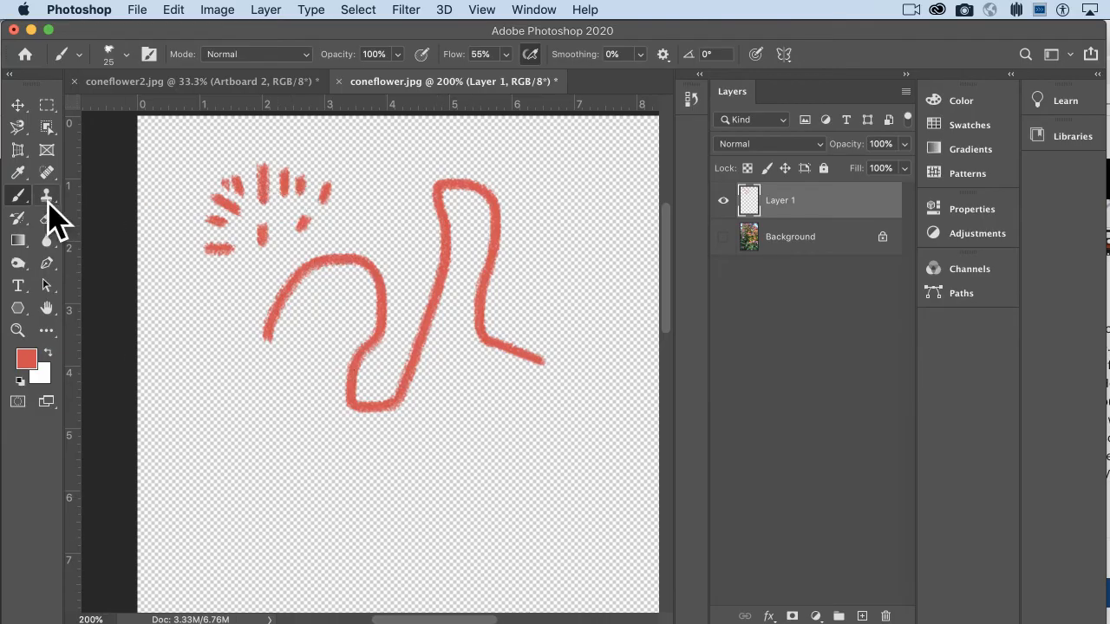
Examine the blending modes offered for the brush and those offered for Layer 1
left_click(303, 54)
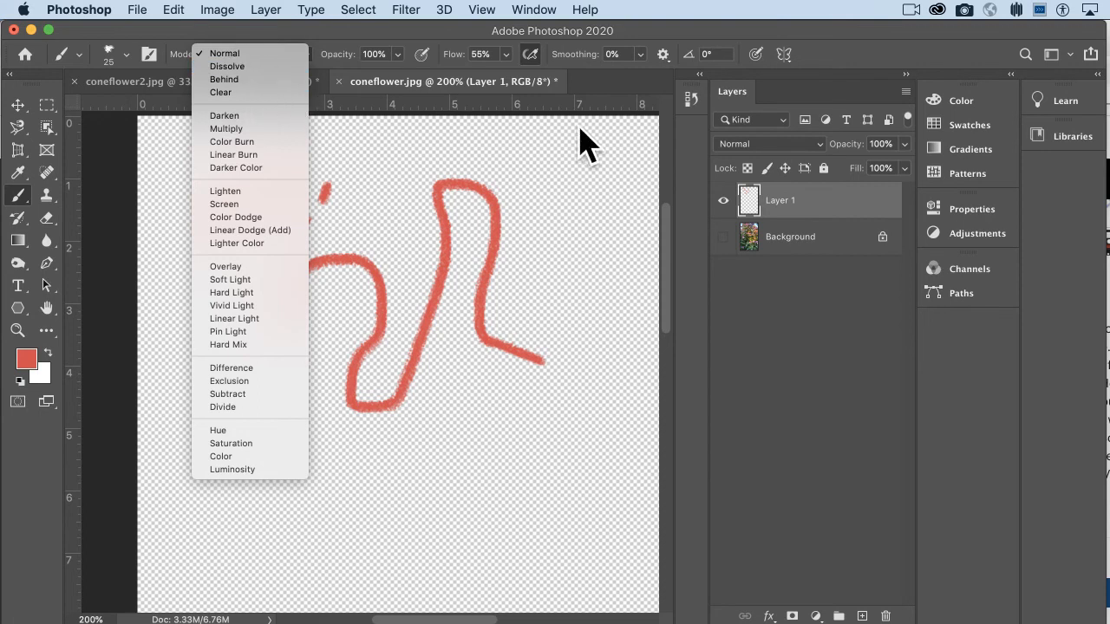
left_click(828, 184)
left_click(817, 144)
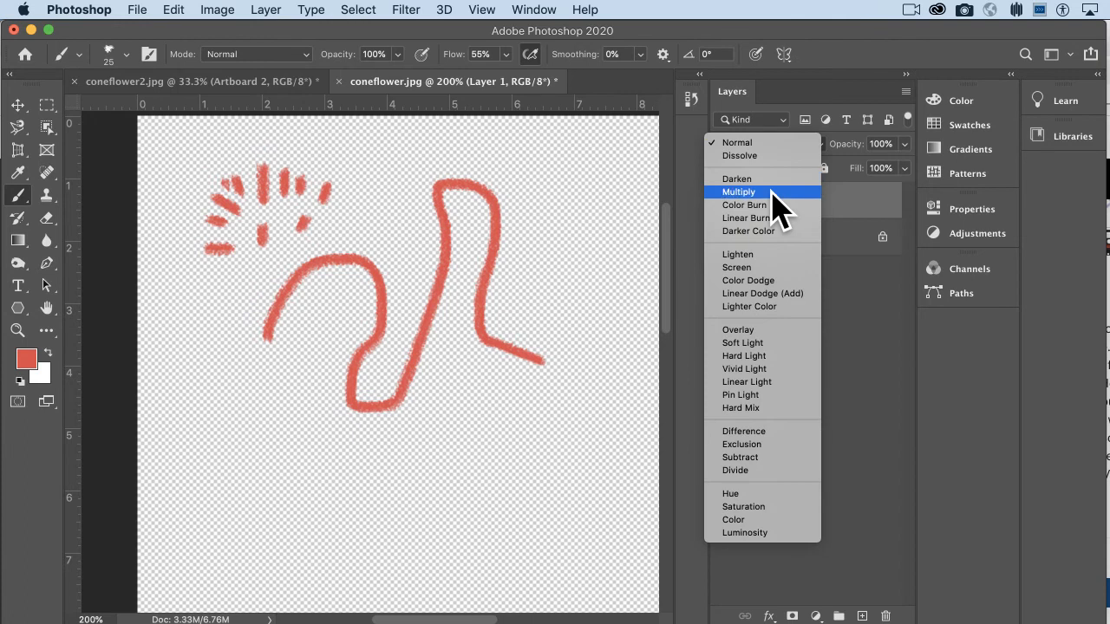
left_click(850, 218)
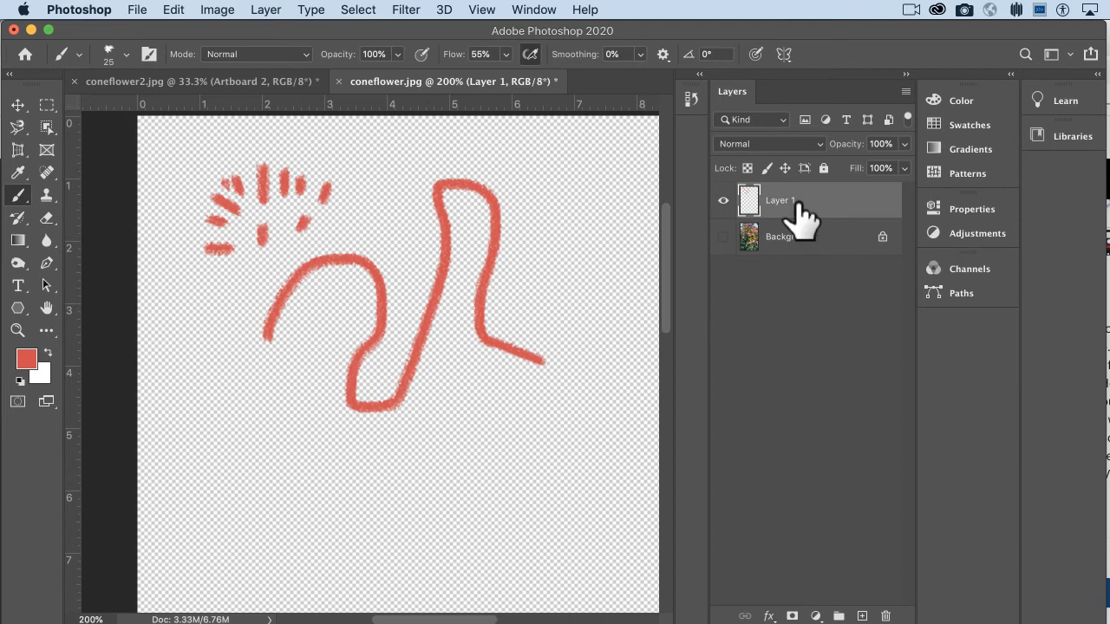
Show the Background layer and preview blending modes such as Linear Dodge (Add) on Layer 1
left_click(724, 236)
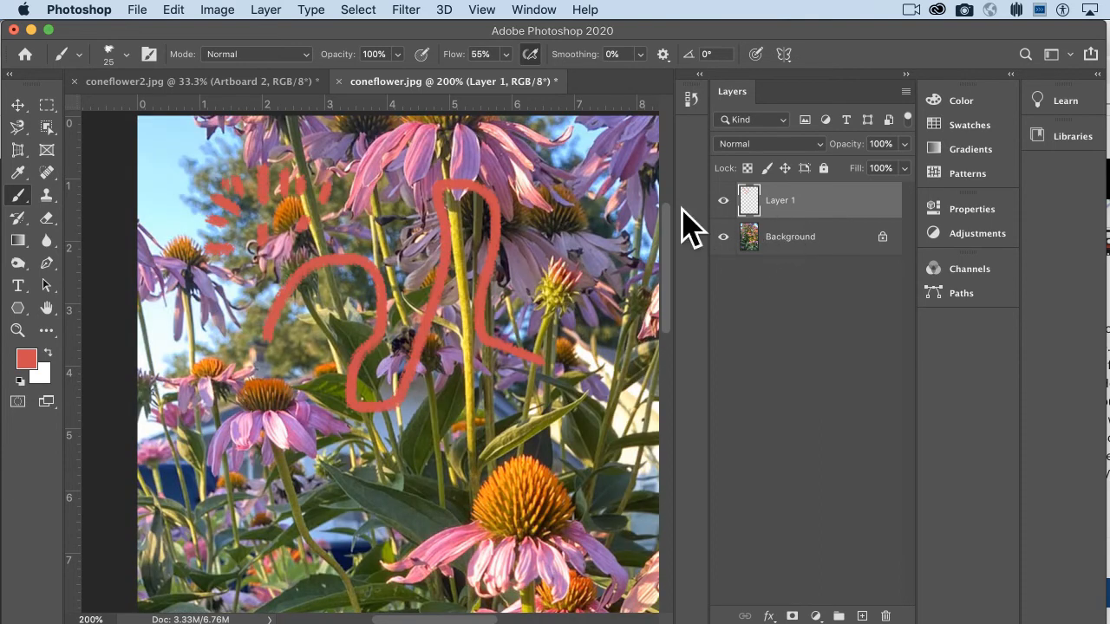
left_click(804, 146)
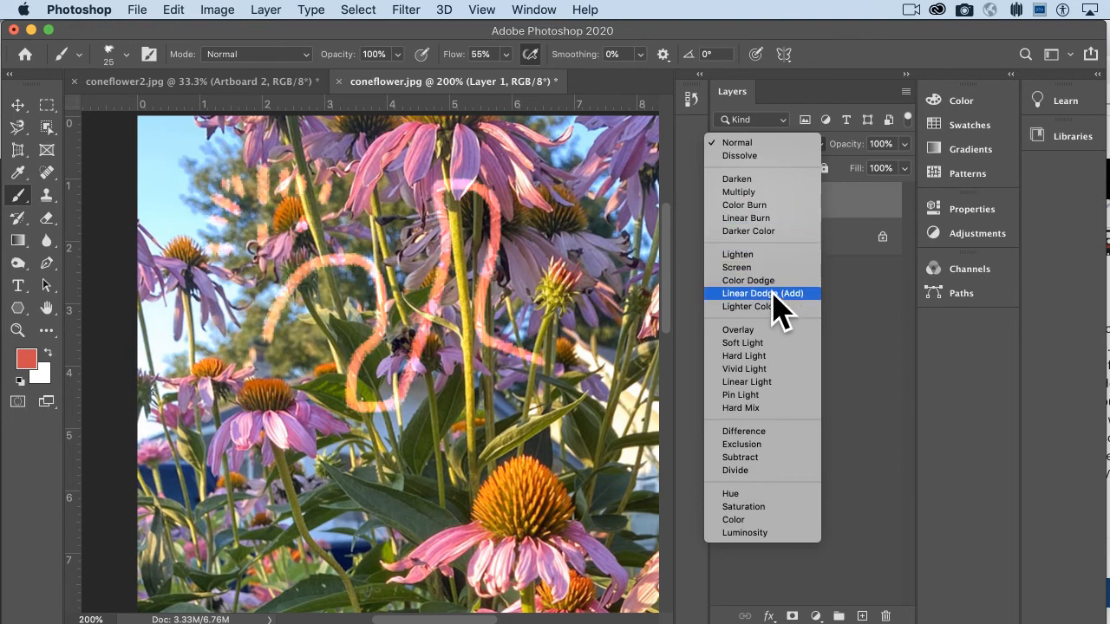
left_click(857, 254)
Add a new layer, set the brush mode to Linear Burn and paint looping strokes over the lower coneflowers
left_click(862, 617)
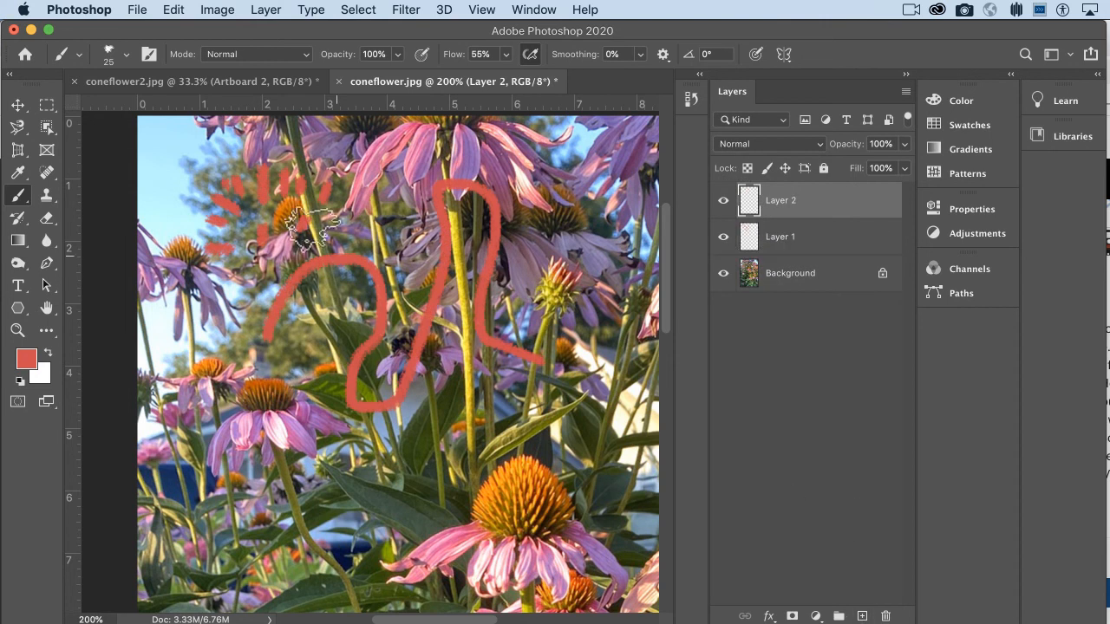
left_click(276, 57)
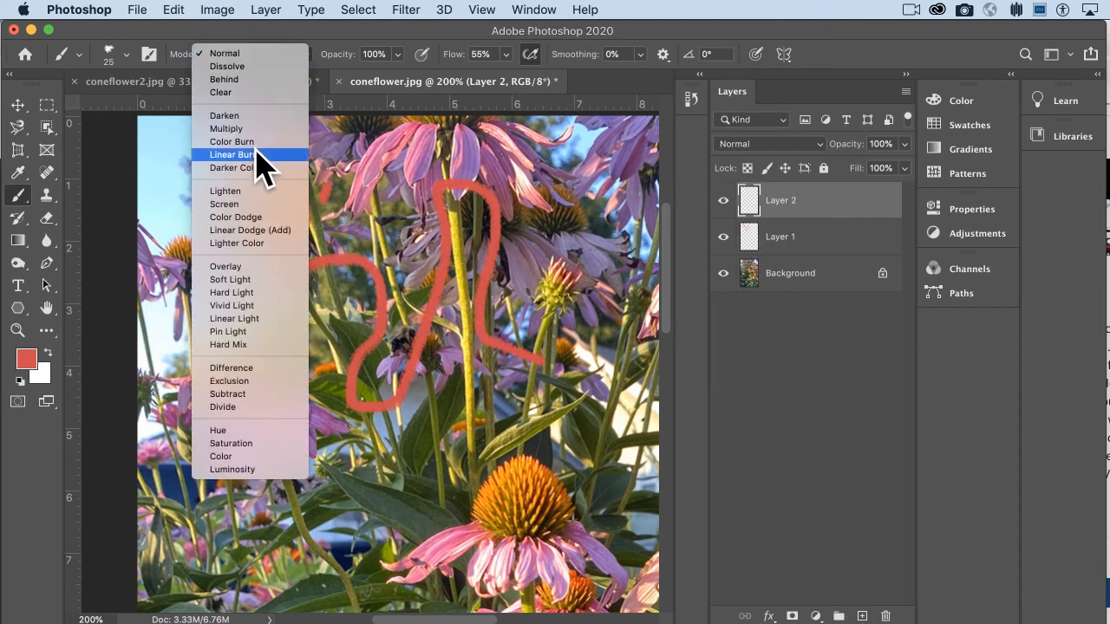
left_click(267, 152)
mouse_move(424, 431)
left_mouse_down()
mouse_move(514, 485)
mouse_move(539, 445)
mouse_move(540, 479)
mouse_move(521, 516)
mouse_move(436, 546)
mouse_move(370, 508)
mouse_move(334, 542)
left_mouse_up()
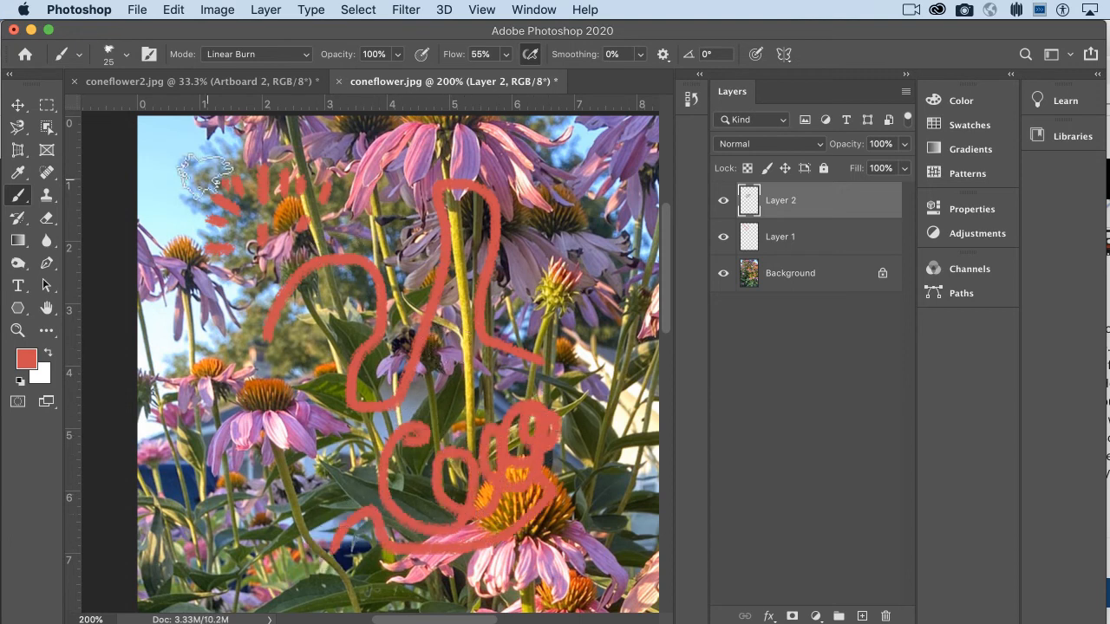
Set the brush mode to Screen and hide Layer 2
left_click(259, 54)
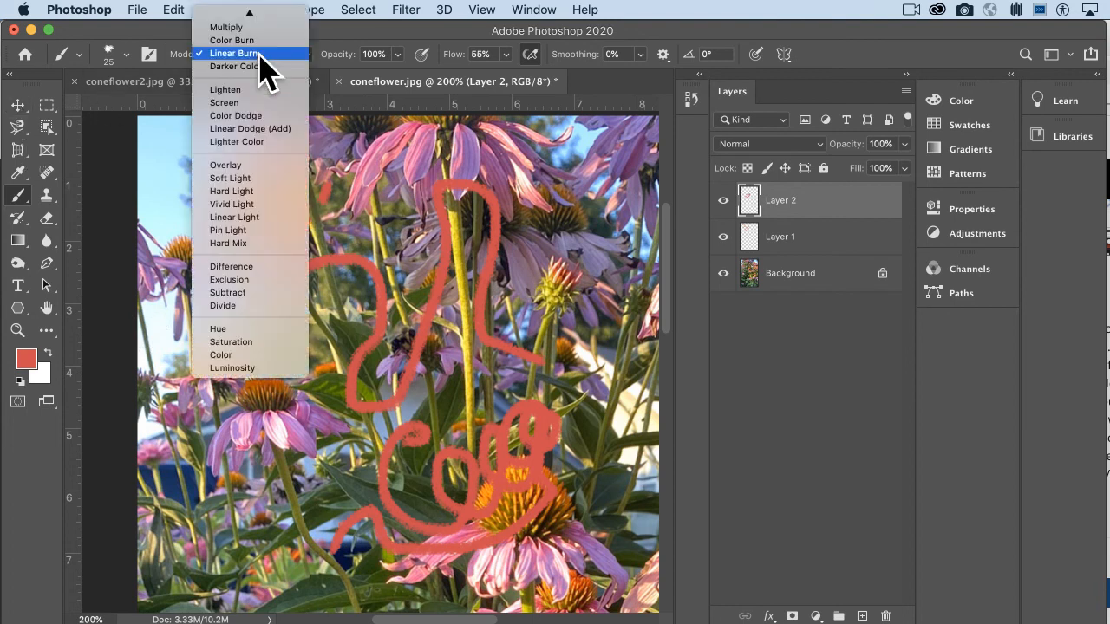
left_click(251, 103)
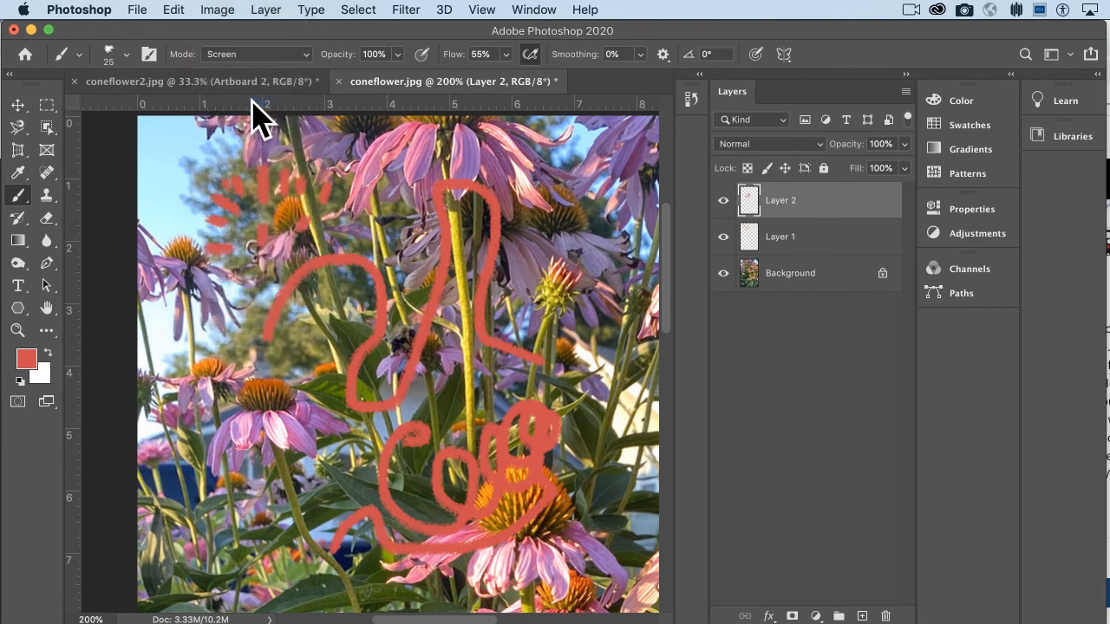
left_click(724, 200)
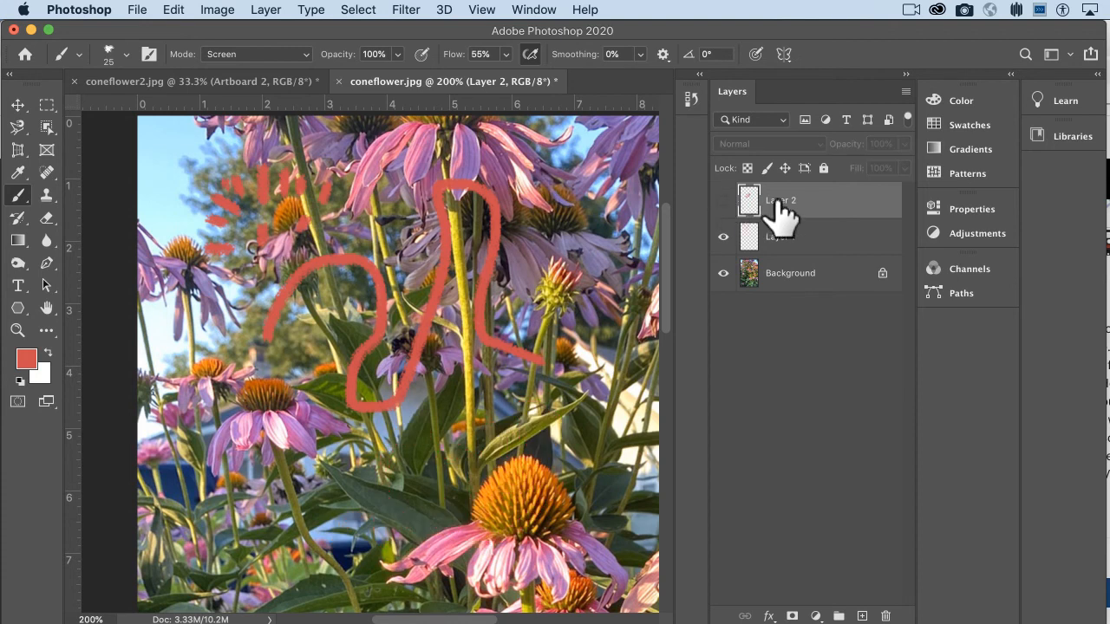
Reset the brush mode to Normal and delete Layer 2
left_click(238, 54)
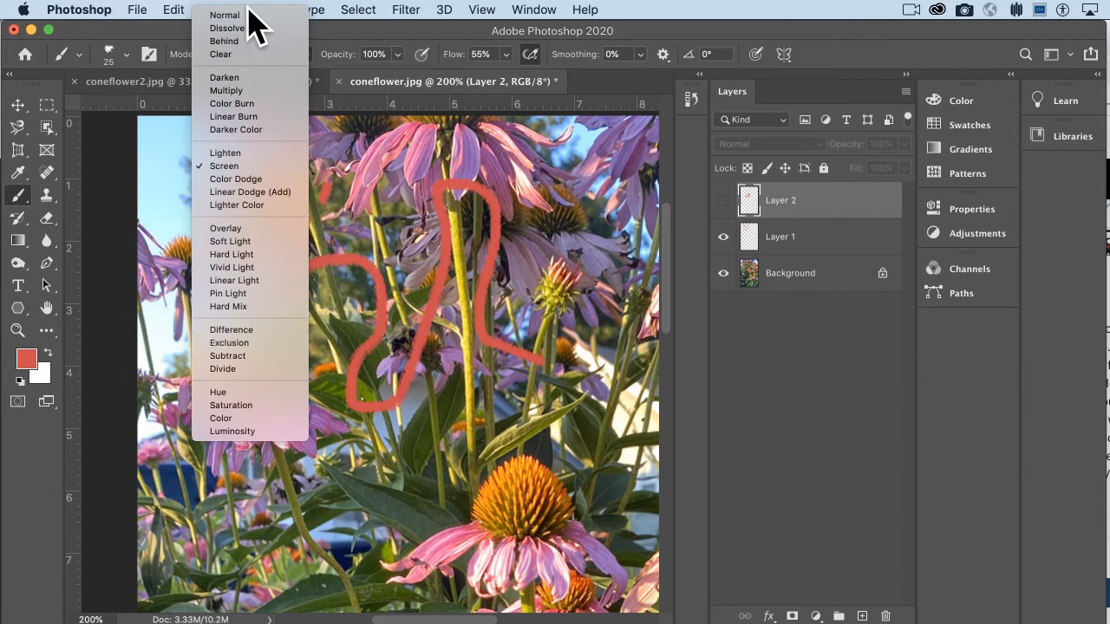
left_click(250, 17)
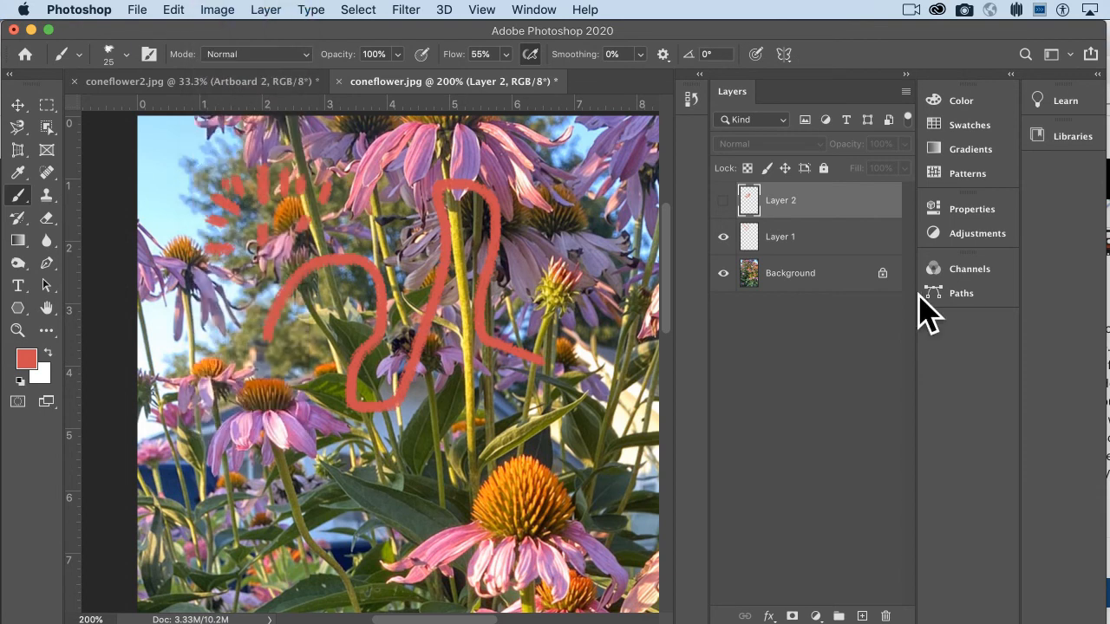
left_click(830, 231)
left_click(830, 215)
key("Delete")
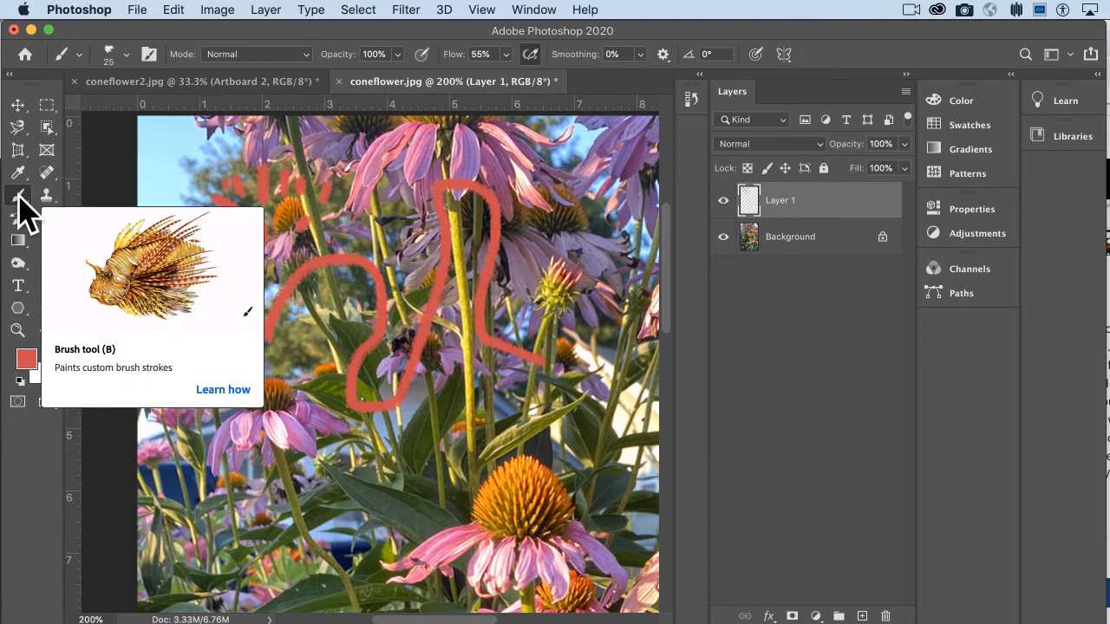
Lower the brush opacity to 52% and paint overlapping strokes on Layer 1 just above the large lower coneflower
left_click(399, 52)
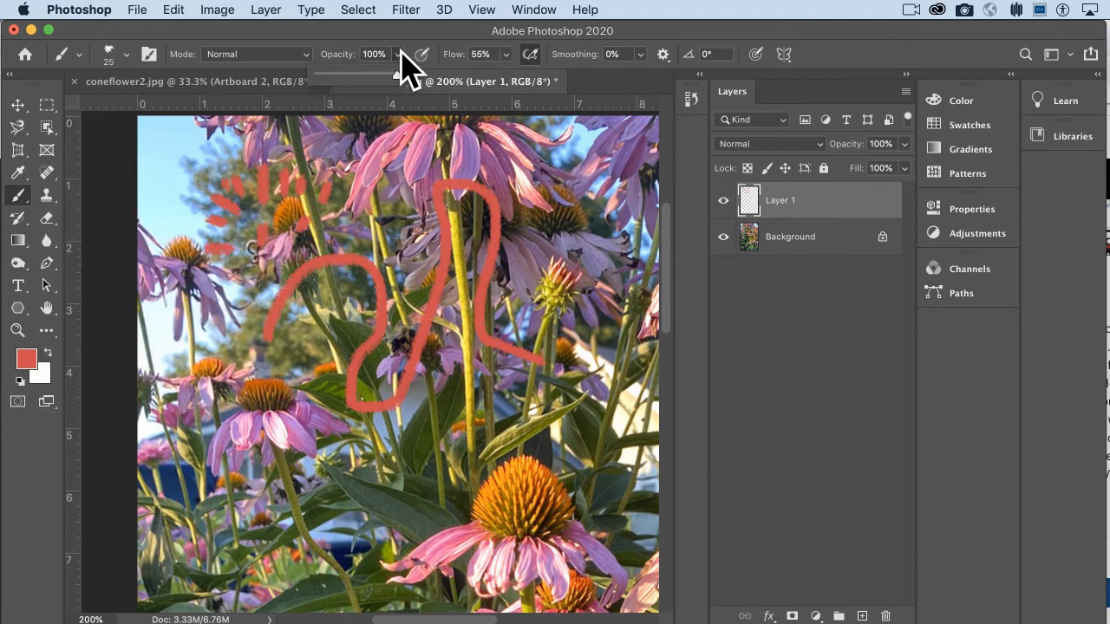
left_click_drag(393, 76, 406, 78)
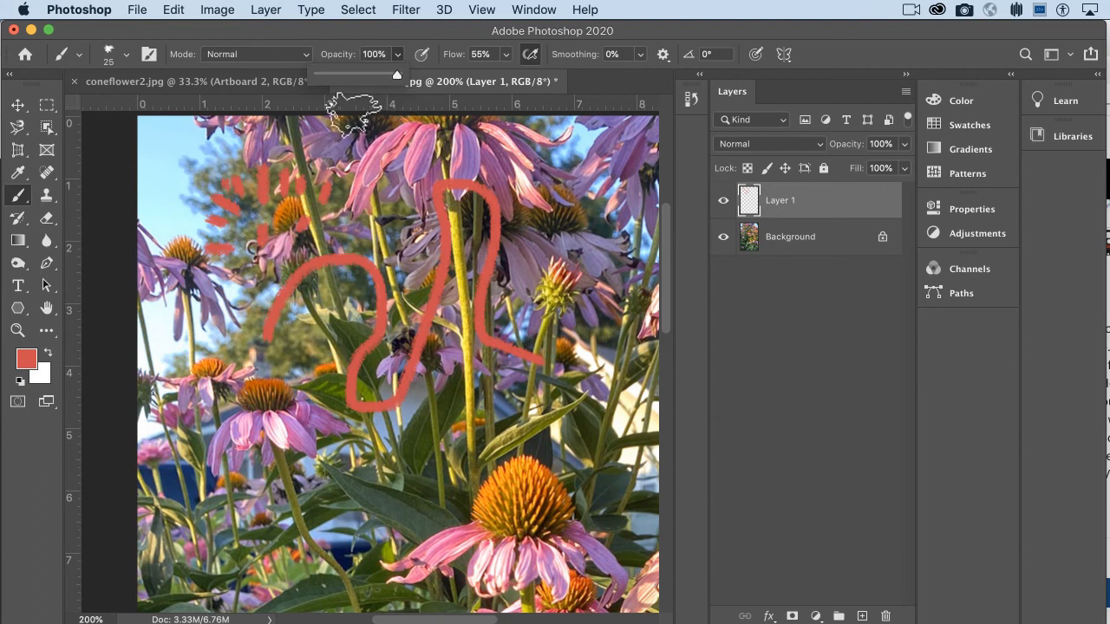
mouse_move(437, 451)
left_mouse_down()
mouse_move(460, 479)
mouse_move(459, 509)
mouse_move(419, 479)
mouse_move(445, 492)
left_mouse_up()
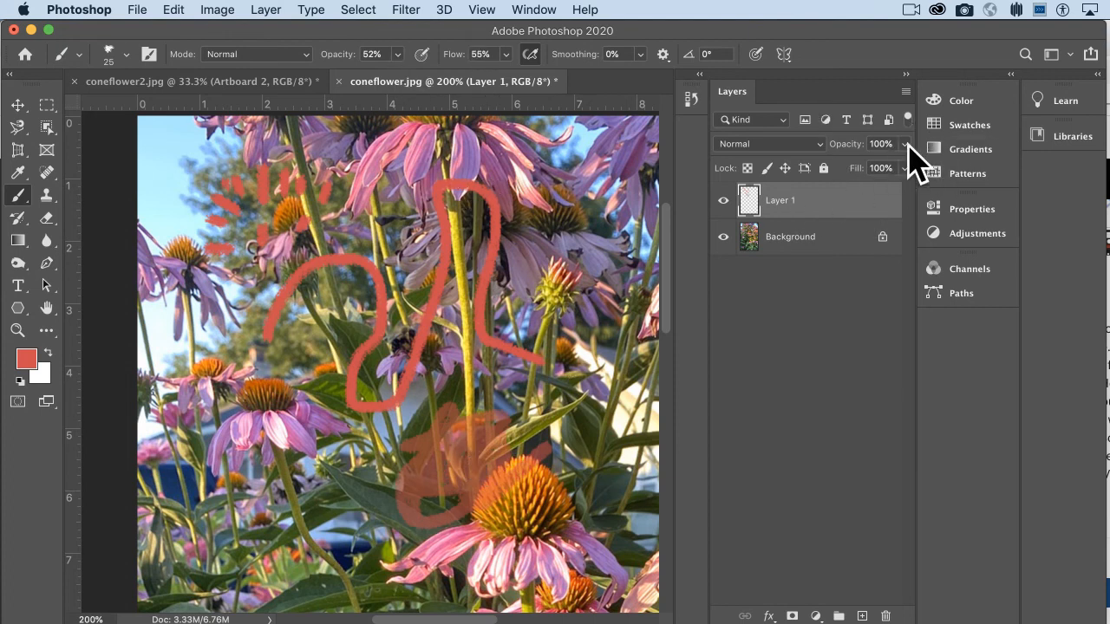
Preview Layer 1 at a lower layer opacity such as 77%, restore it to 100% and view the brush flow setting
left_click(906, 145)
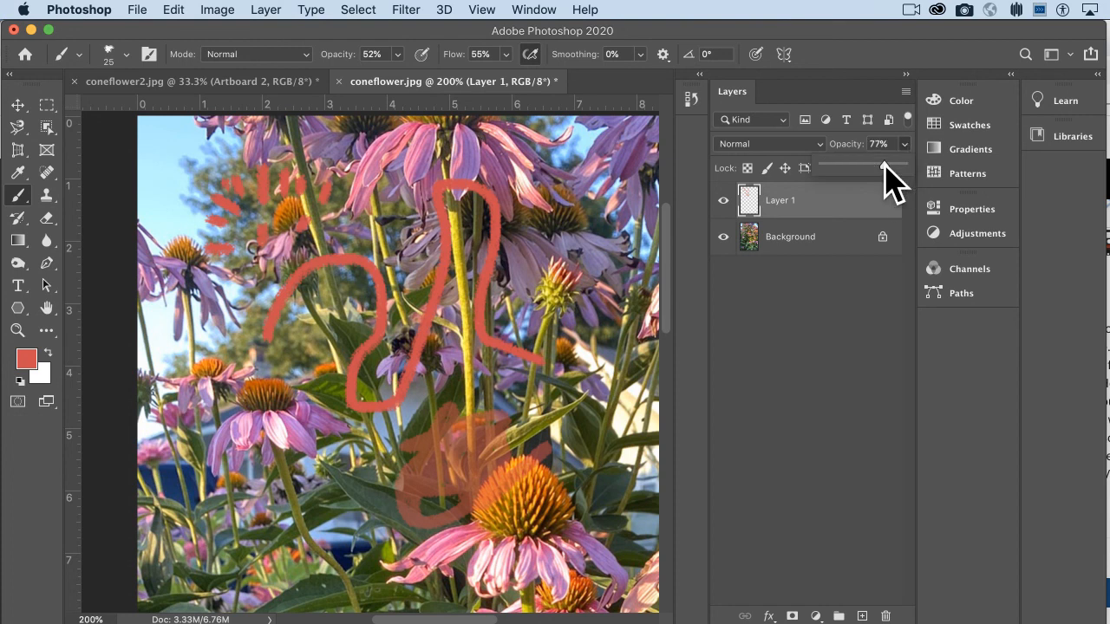
left_click_drag(892, 182, 922, 178)
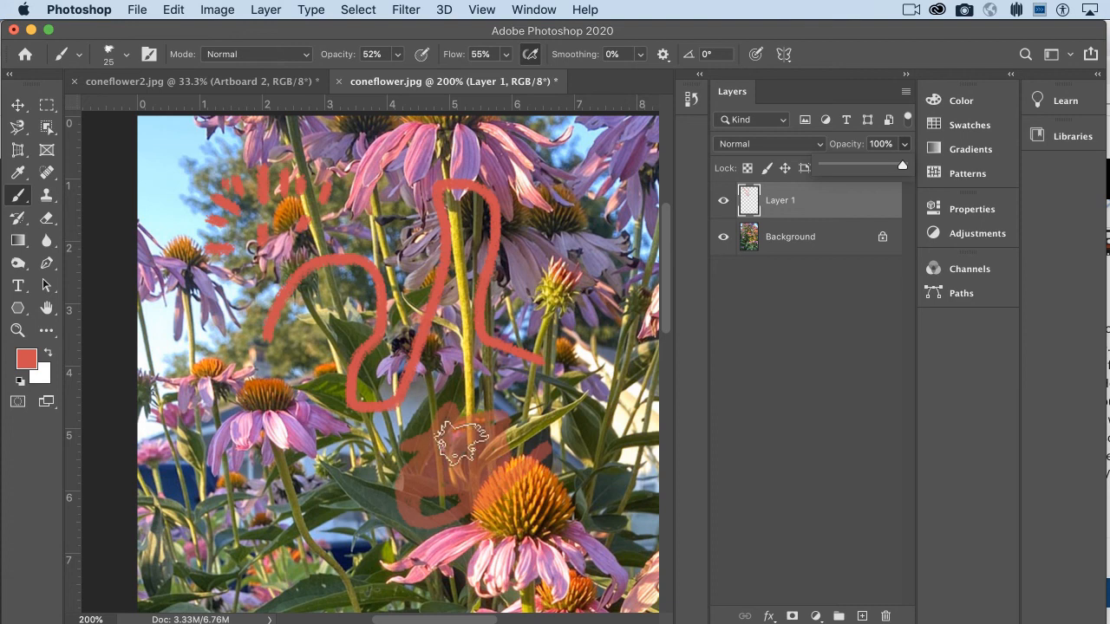
left_click(506, 54)
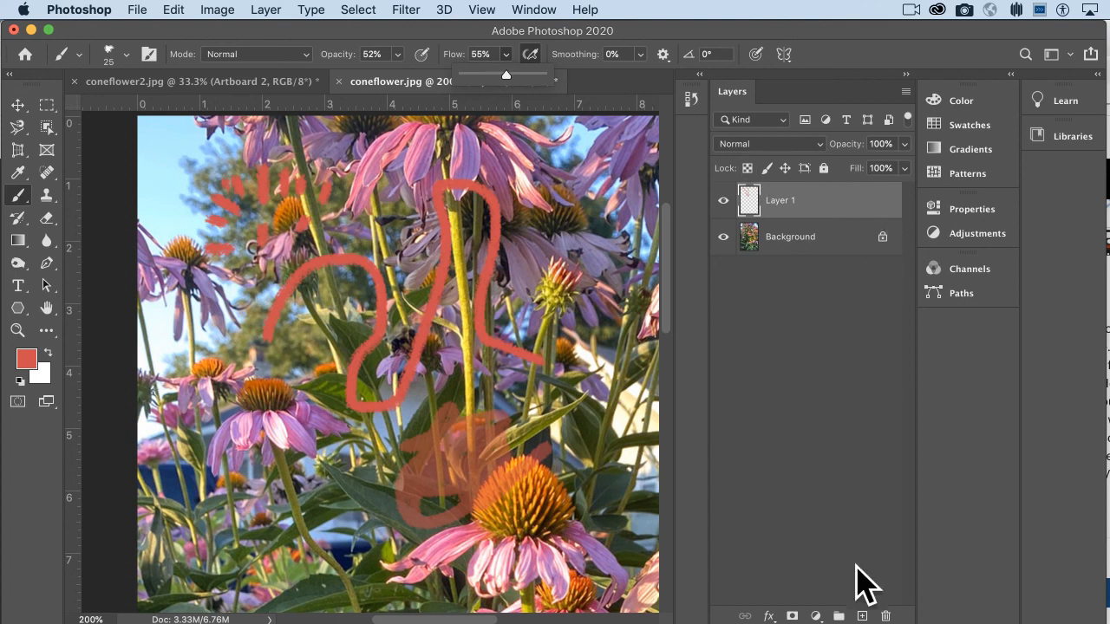
Add three new layers above Layer 1
left_click(862, 617)
left_click(862, 616)
left_click(862, 617)
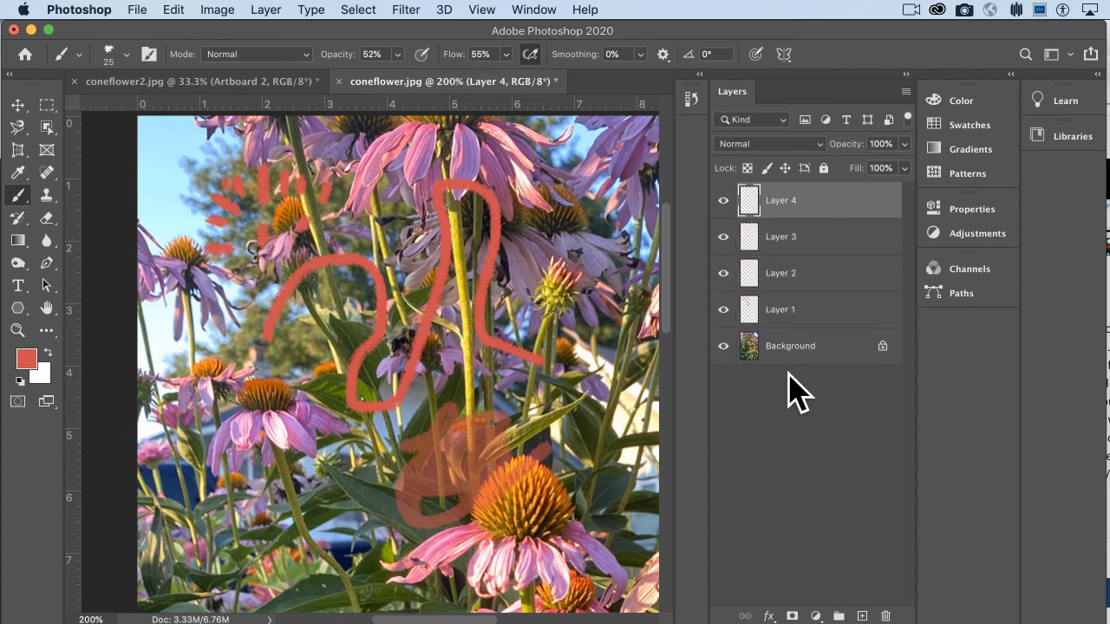
On Layer 4, paint strokes below the spiky coneflower bud and add a swirl over the upper-right petals with 100% brush opacity
mouse_move(555, 304)
left_mouse_down()
mouse_move(548, 357)
mouse_move(590, 364)
mouse_move(598, 394)
left_mouse_up()
mouse_move(397, 54)
left_mouse_down()
mouse_move(488, 75)
mouse_move(548, 97)
mouse_move(590, 160)
mouse_move(572, 151)
mouse_move(611, 160)
mouse_move(627, 186)
mouse_move(601, 185)
left_mouse_up()
left_click(567, 171)
Preview Layer 4 at 62% opacity, set its fill to 58% and restore its opacity to 100%
left_click(902, 144)
left_click(872, 164)
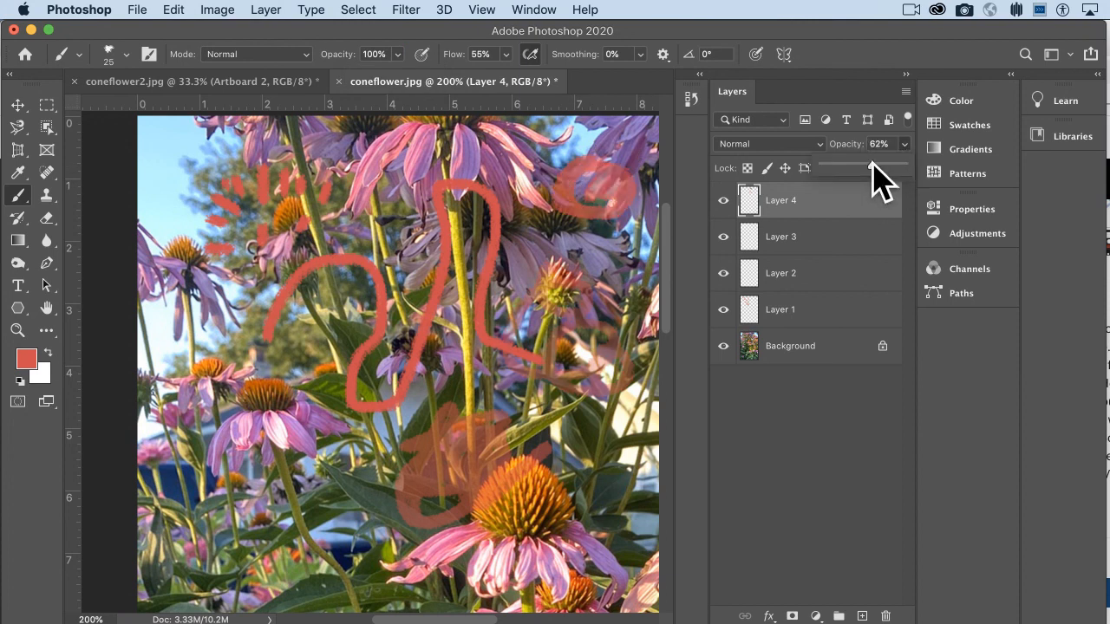
left_click(904, 168)
left_click(869, 185)
left_click(903, 147)
left_click_drag(879, 164, 928, 173)
Turn off the brush's airbrush-style build-up and look over its smoothing and paint symmetry options
left_click(533, 54)
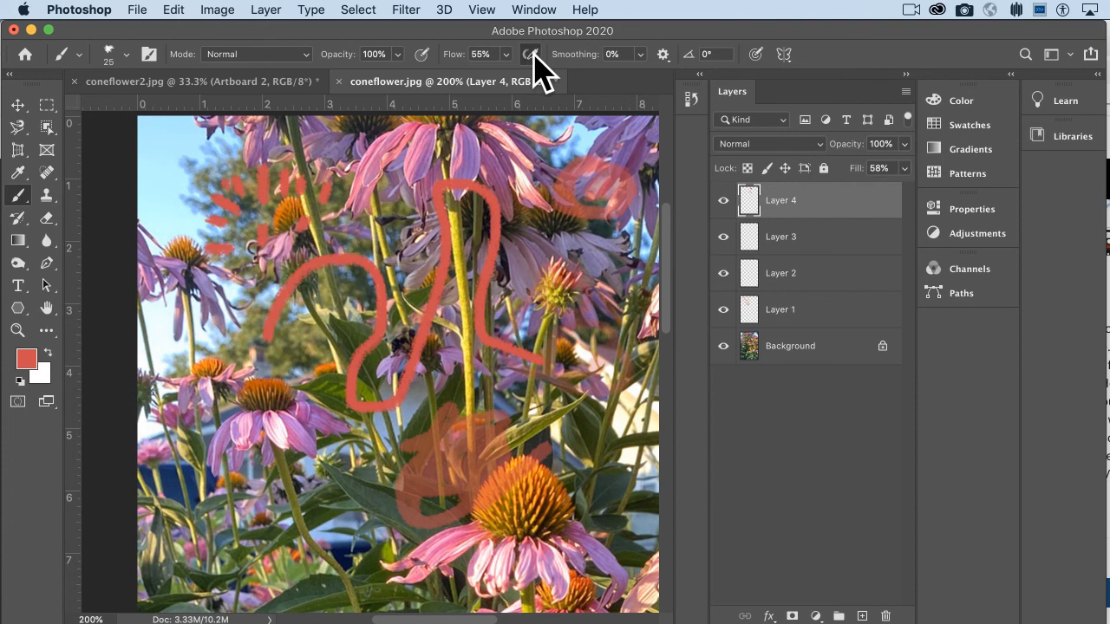
left_click(663, 55)
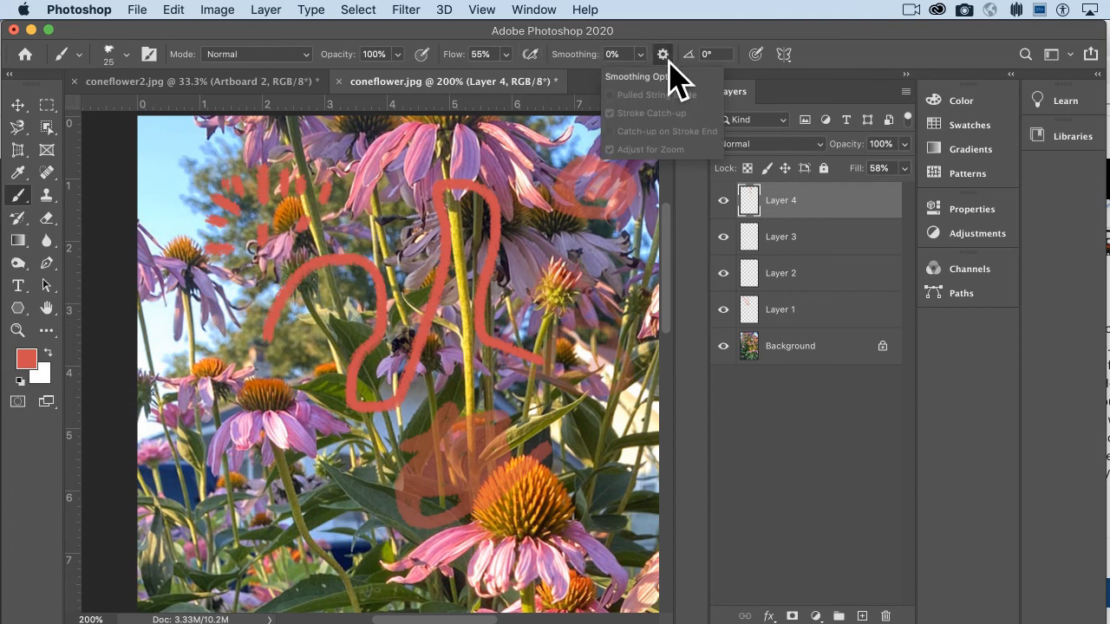
left_click(666, 58)
left_click(785, 55)
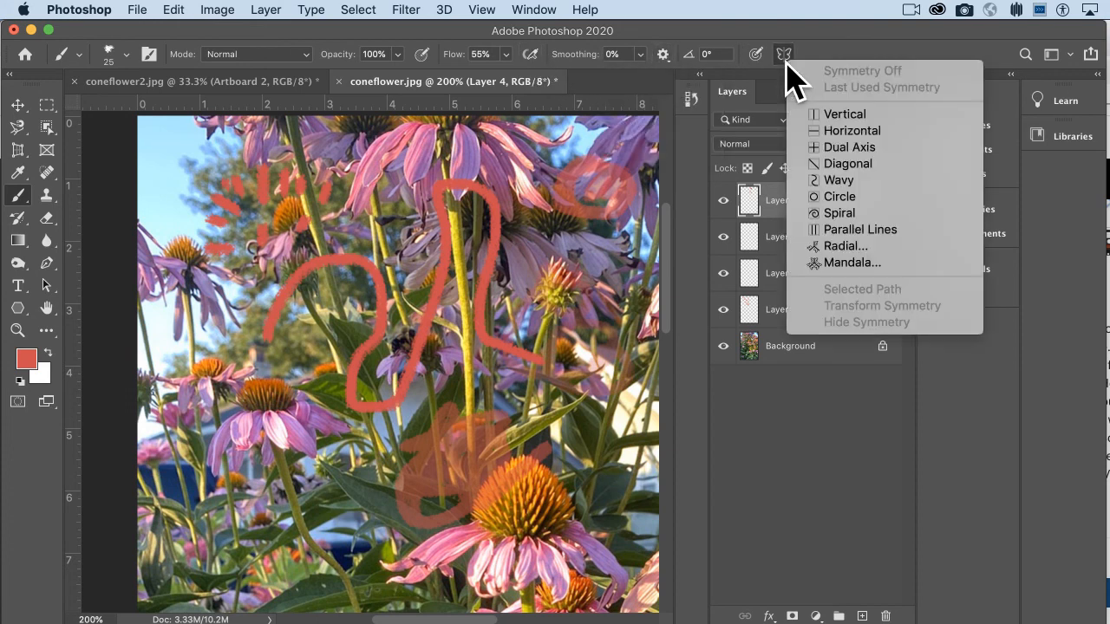
left_click(784, 54)
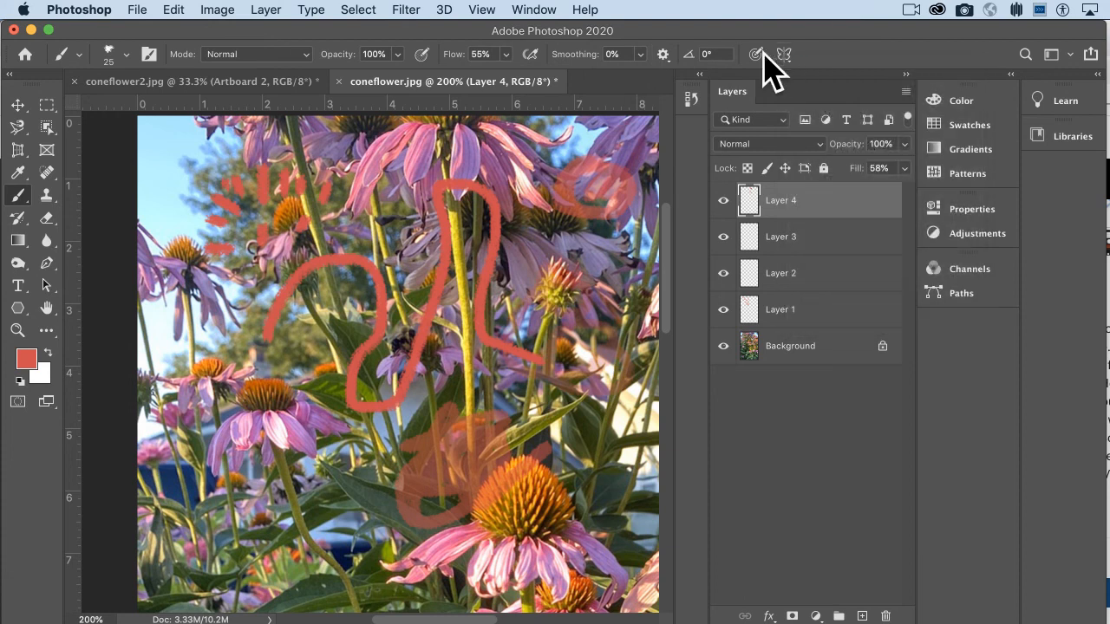